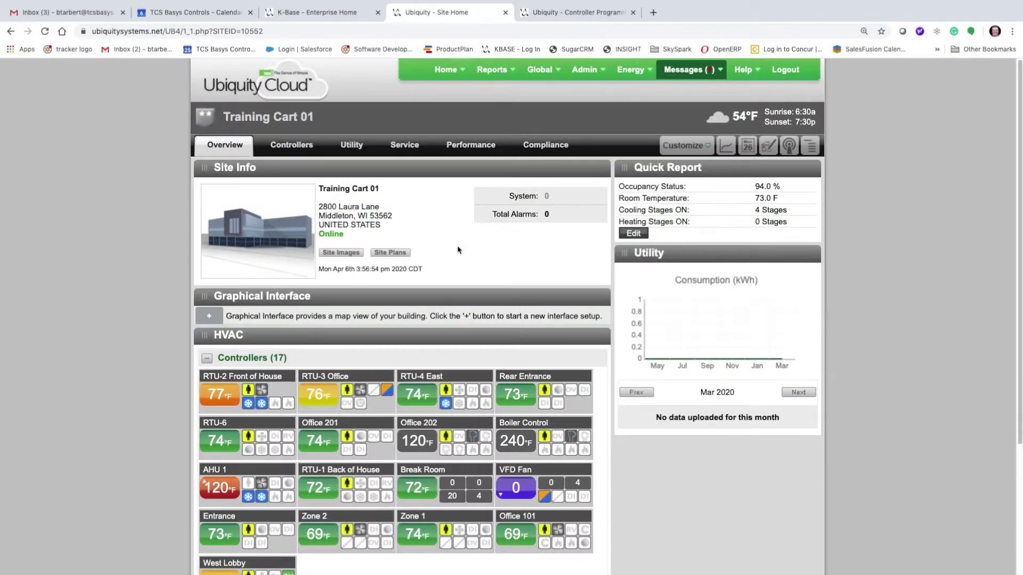
- Open the Controller Programming page for RTU-1 Back of House on Training Cart 01
{"action": "left_click", "coordinate": [323, 491]}
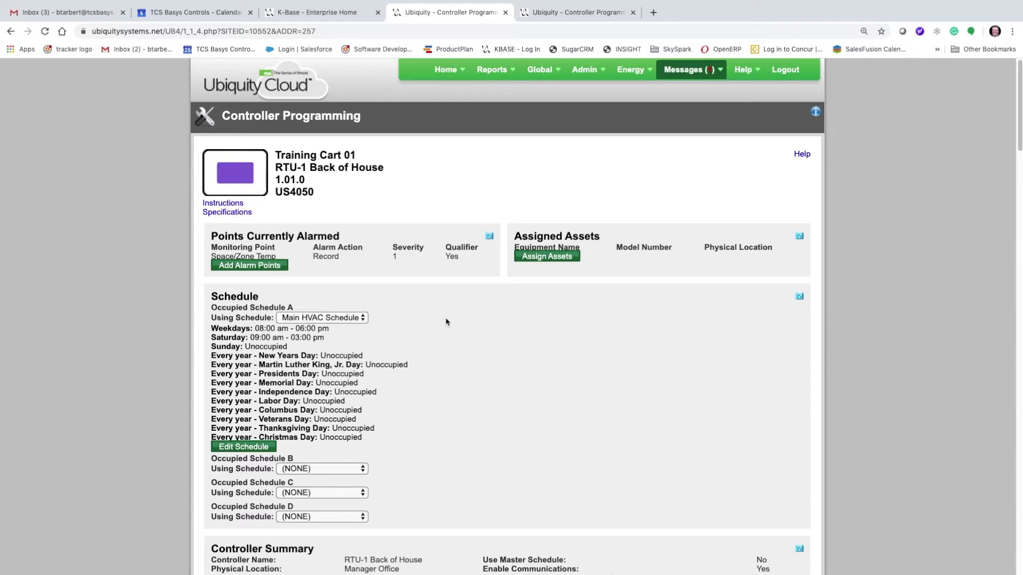
{"action": "scroll", "coordinate": [447, 323], "scroll_direction": "down", "scroll_amount": 1}
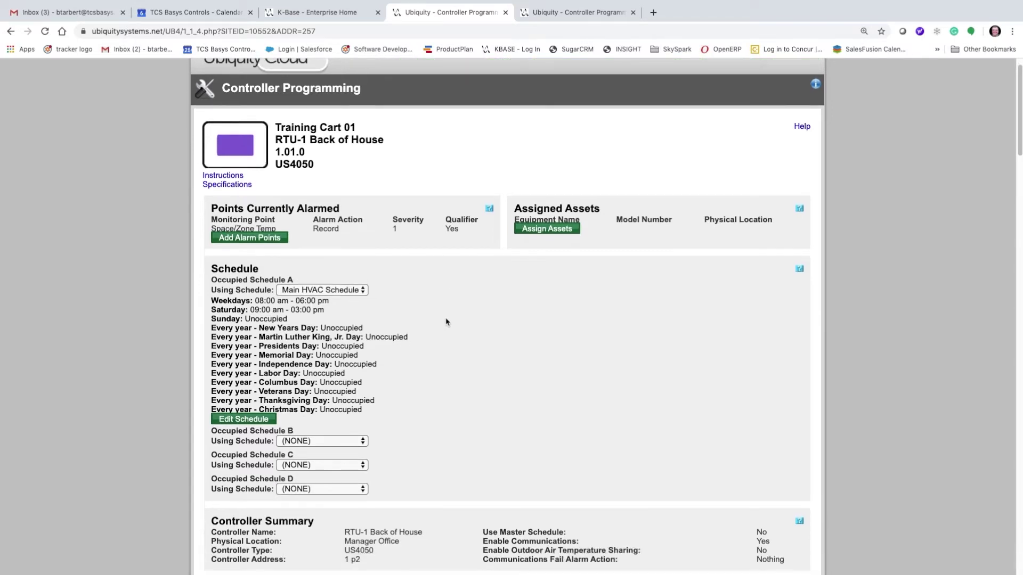
{"action": "scroll", "coordinate": [444, 320], "scroll_direction": "down", "scroll_amount": 2}
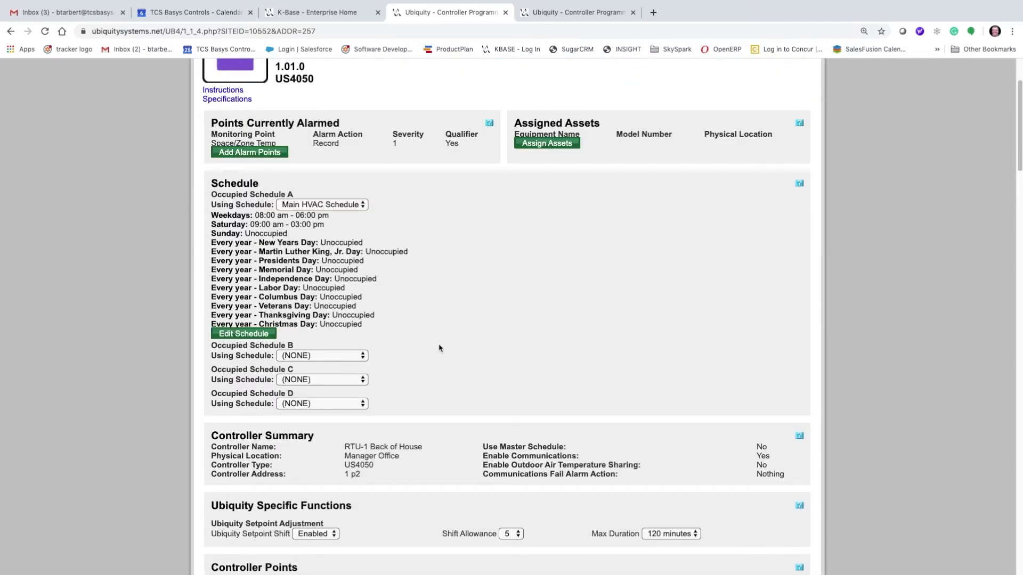
{"action": "scroll", "coordinate": [439, 349], "scroll_direction": "down", "scroll_amount": 3}
{"action": "scroll", "coordinate": [434, 343], "scroll_direction": "down", "scroll_amount": 1}
{"action": "scroll", "coordinate": [447, 343], "scroll_direction": "down", "scroll_amount": 1}
{"action": "scroll", "coordinate": [424, 343], "scroll_direction": "down", "scroll_amount": 1}
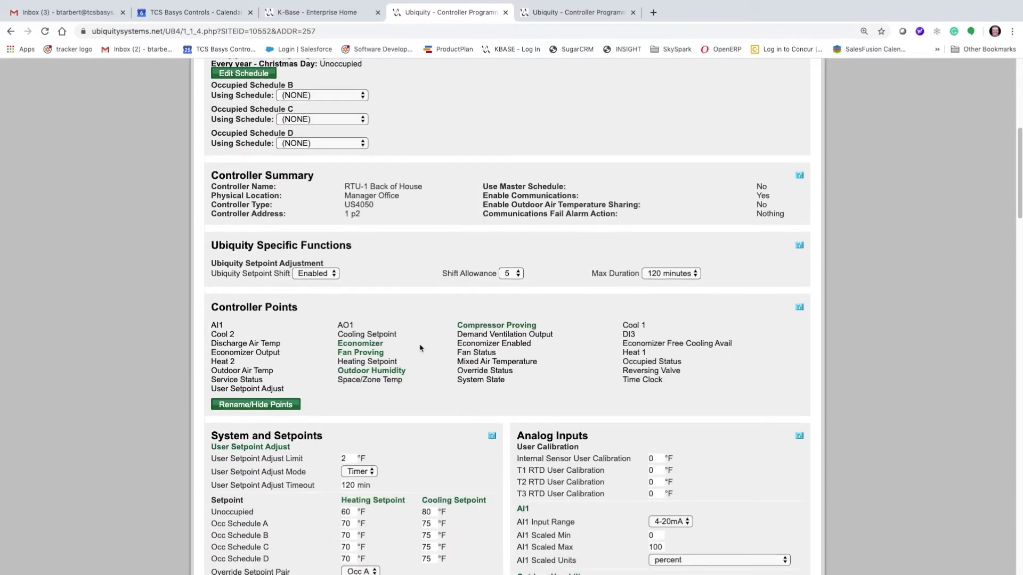
{"action": "scroll", "coordinate": [419, 348], "scroll_direction": "down", "scroll_amount": 2}
{"action": "scroll", "coordinate": [420, 348], "scroll_direction": "down", "scroll_amount": 1}
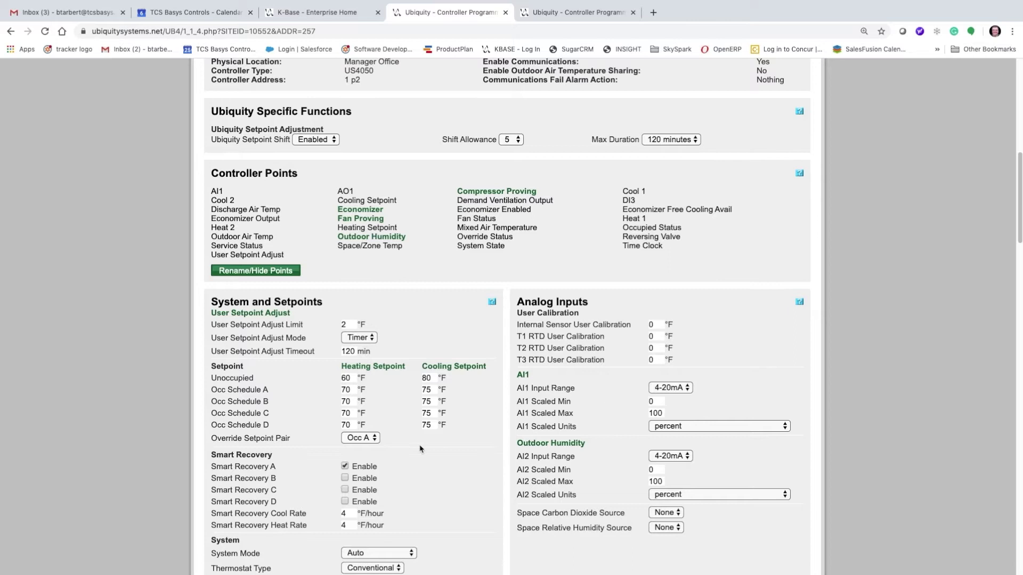
{"action": "scroll", "coordinate": [419, 450], "scroll_direction": "down", "scroll_amount": 1}
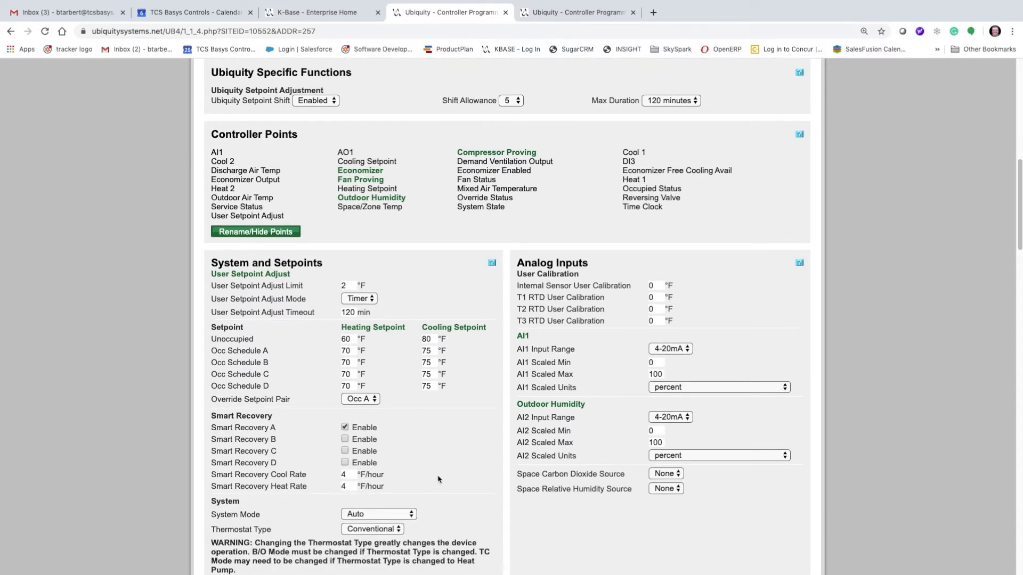
{"action": "scroll", "coordinate": [438, 480], "scroll_direction": "down", "scroll_amount": 2}
{"action": "scroll", "coordinate": [445, 448], "scroll_direction": "down", "scroll_amount": 4}
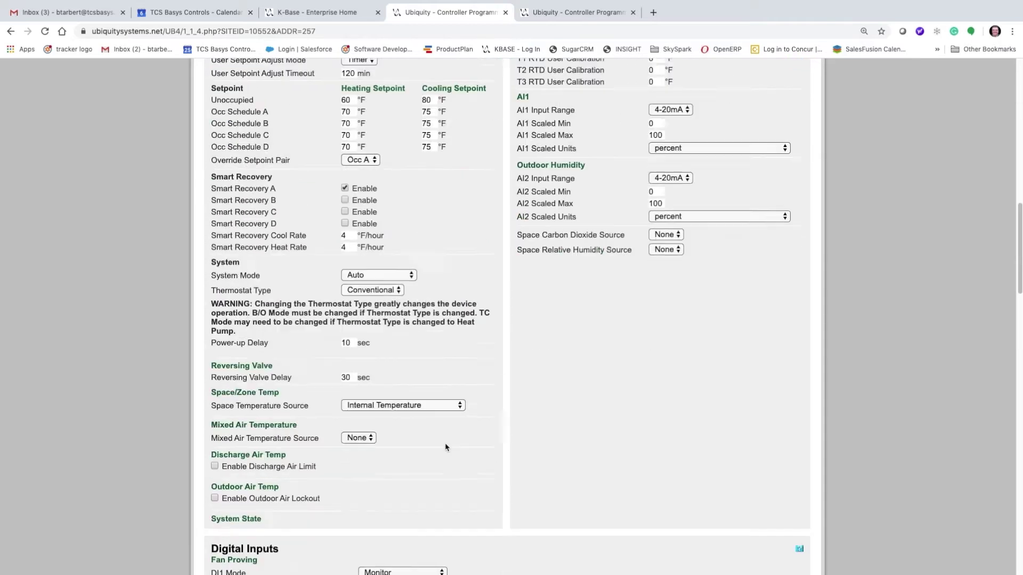
{"action": "scroll", "coordinate": [445, 447], "scroll_direction": "down", "scroll_amount": 3}
{"action": "scroll", "coordinate": [441, 448], "scroll_direction": "down", "scroll_amount": 1}
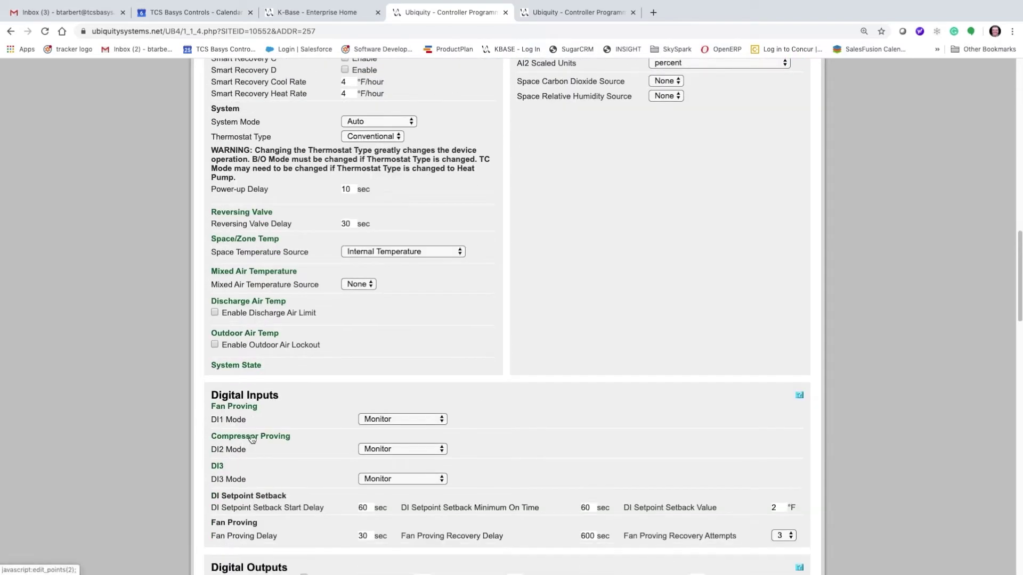
{"action": "scroll", "coordinate": [320, 432], "scroll_direction": "down", "scroll_amount": 5}
{"action": "scroll", "coordinate": [336, 420], "scroll_direction": "down", "scroll_amount": 1}
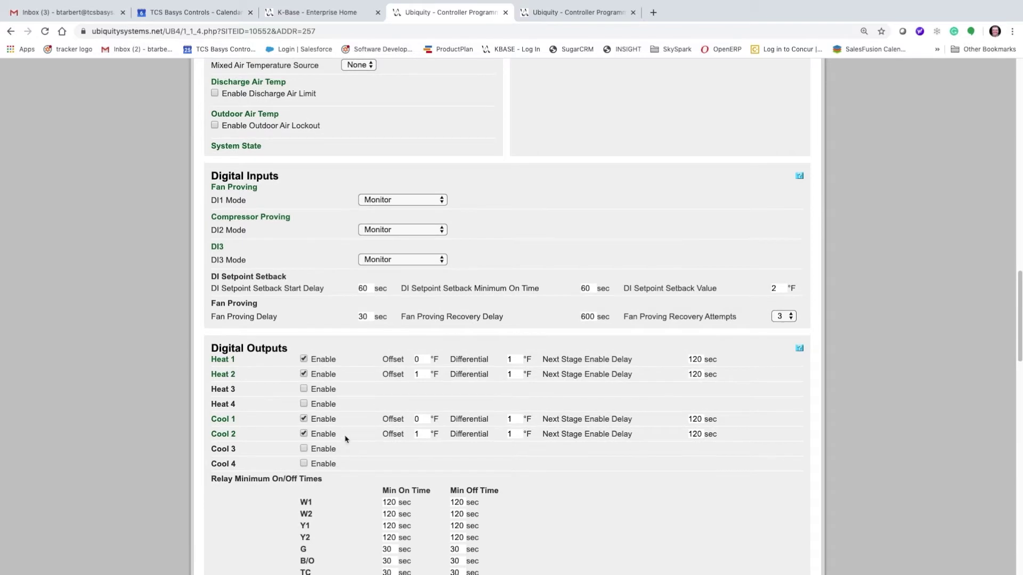
{"action": "scroll", "coordinate": [347, 440], "scroll_direction": "down", "scroll_amount": 3}
{"action": "scroll", "coordinate": [346, 439], "scroll_direction": "down", "scroll_amount": 5}
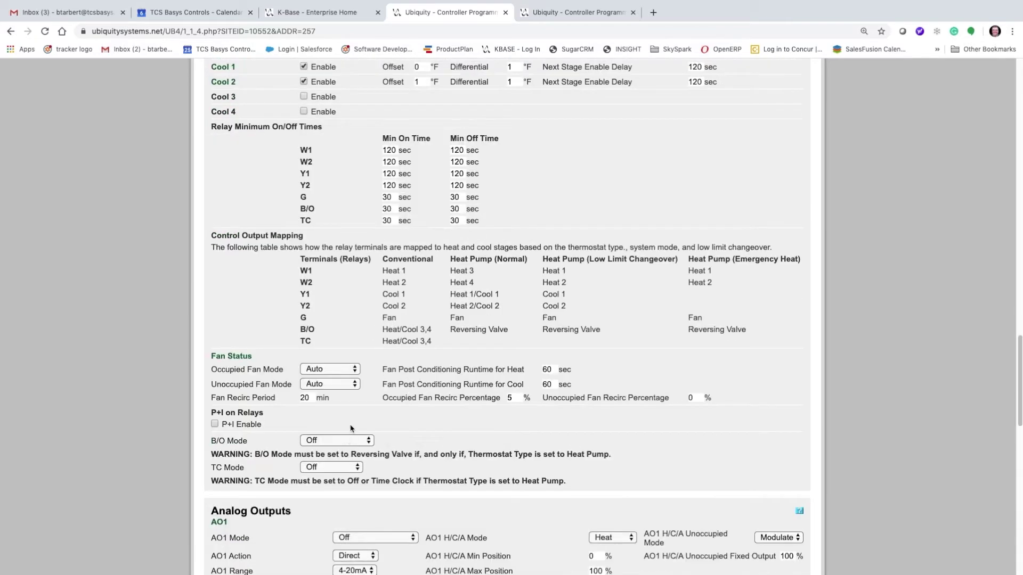
{"action": "scroll", "coordinate": [350, 426], "scroll_direction": "down", "scroll_amount": 2}
{"action": "scroll", "coordinate": [350, 427], "scroll_direction": "down", "scroll_amount": 2}
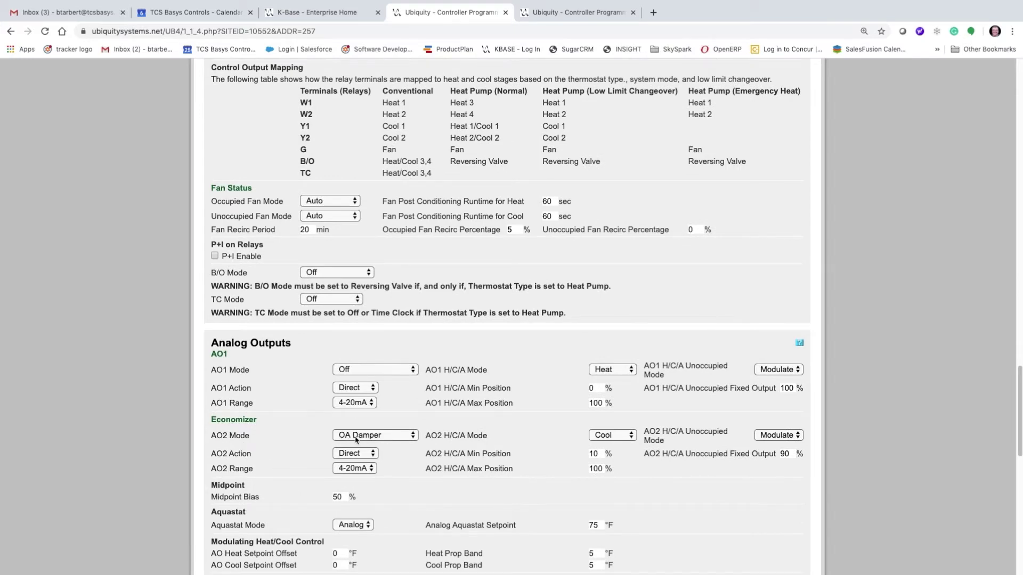
{"action": "scroll", "coordinate": [464, 452], "scroll_direction": "down", "scroll_amount": 3}
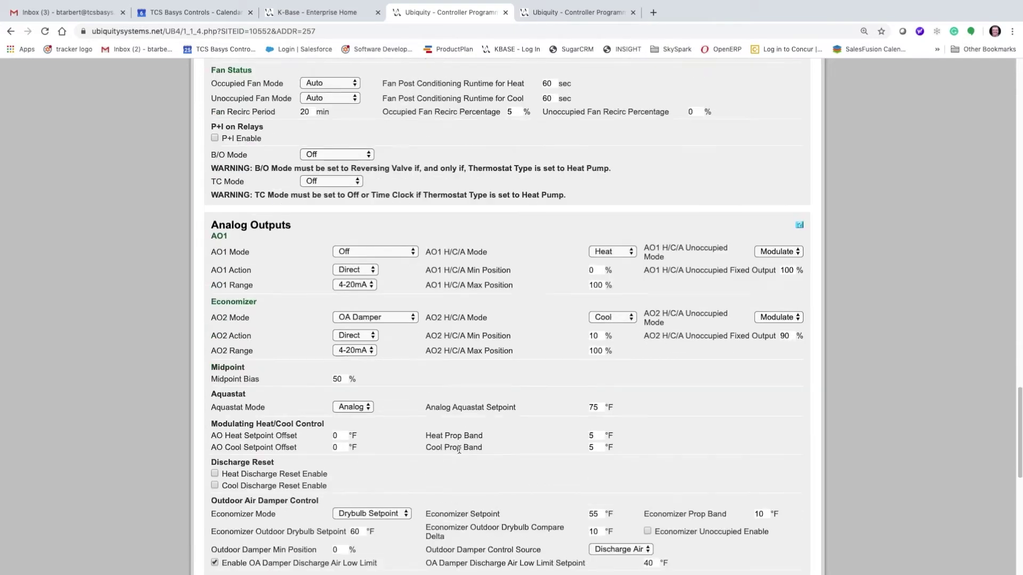
{"action": "scroll", "coordinate": [459, 444], "scroll_direction": "down", "scroll_amount": 2}
{"action": "scroll", "coordinate": [464, 448], "scroll_direction": "down", "scroll_amount": 3}
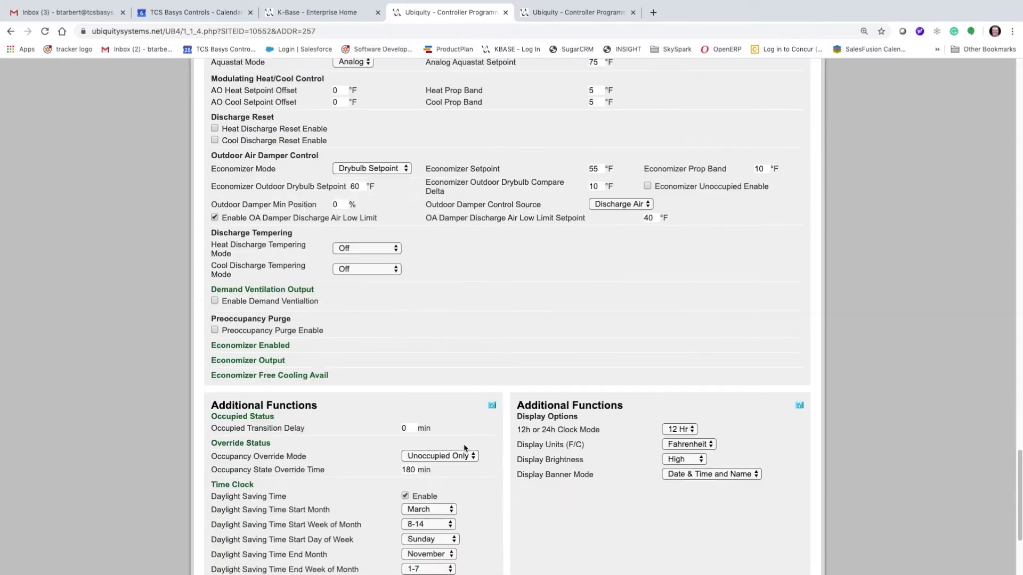
- Switch to the Controller Programming tab for Training Cart 03's RTU-2
{"action": "left_click", "coordinate": [568, 13]}
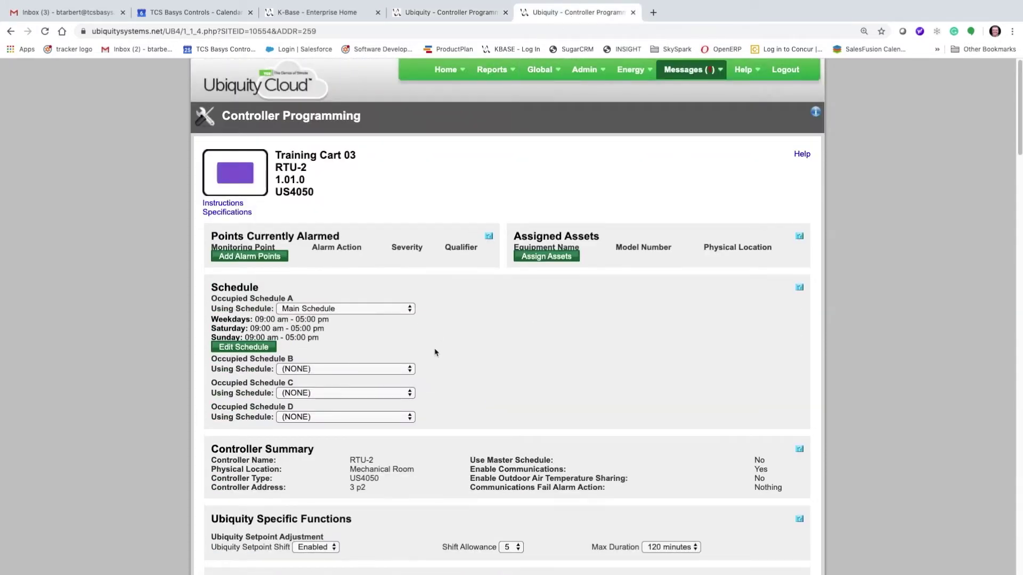
{"action": "scroll", "coordinate": [435, 352], "scroll_direction": "down", "scroll_amount": 1}
{"action": "scroll", "coordinate": [348, 313], "scroll_direction": "down", "scroll_amount": 1}
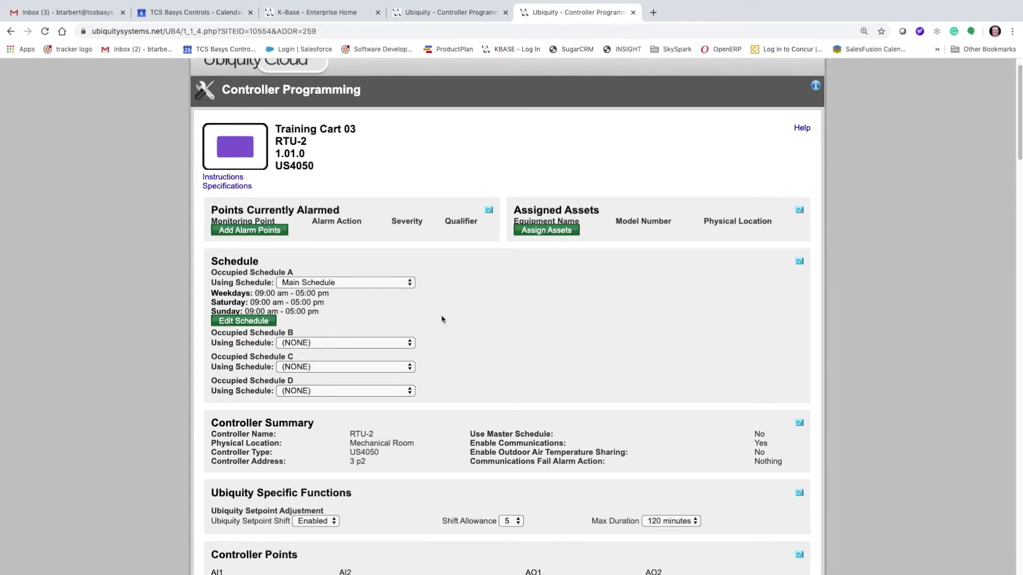
{"action": "scroll", "coordinate": [442, 319], "scroll_direction": "down", "scroll_amount": 1}
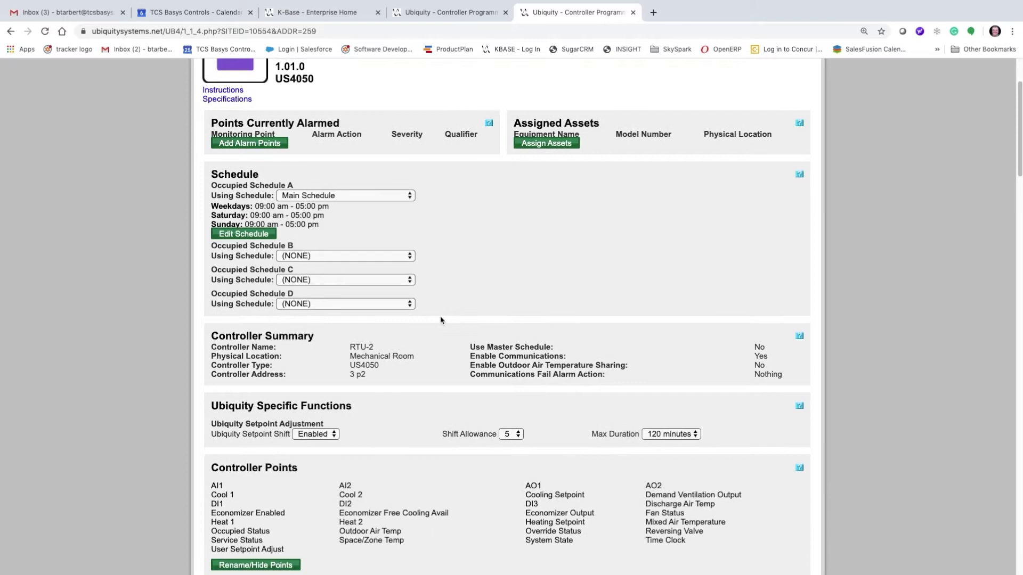
{"action": "scroll", "coordinate": [441, 319], "scroll_direction": "down", "scroll_amount": 2}
{"action": "scroll", "coordinate": [438, 323], "scroll_direction": "down", "scroll_amount": 1}
{"action": "scroll", "coordinate": [438, 323], "scroll_direction": "down", "scroll_amount": 1}
{"action": "scroll", "coordinate": [437, 325], "scroll_direction": "down", "scroll_amount": 1}
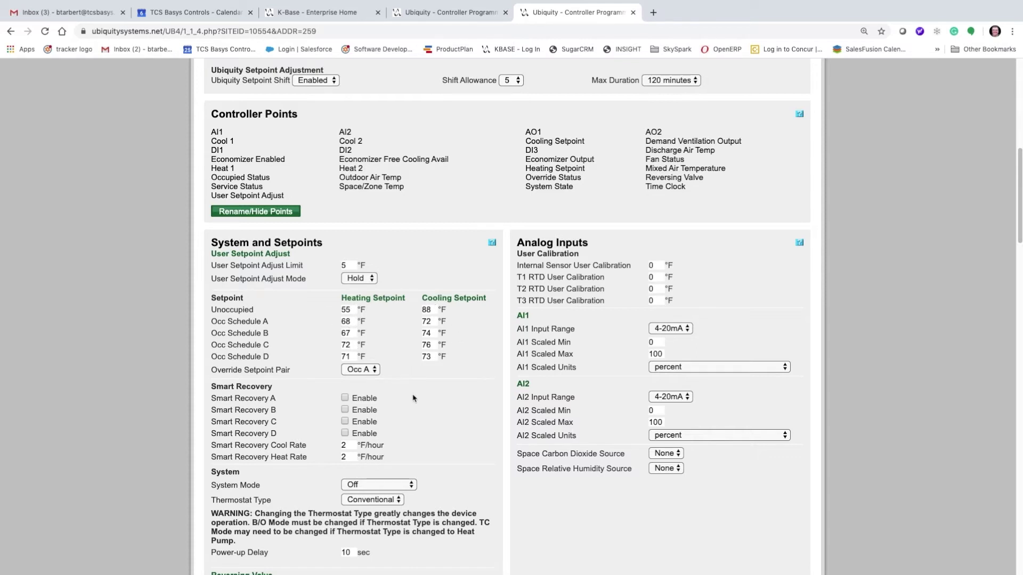
{"action": "scroll", "coordinate": [384, 392], "scroll_direction": "down", "scroll_amount": 1}
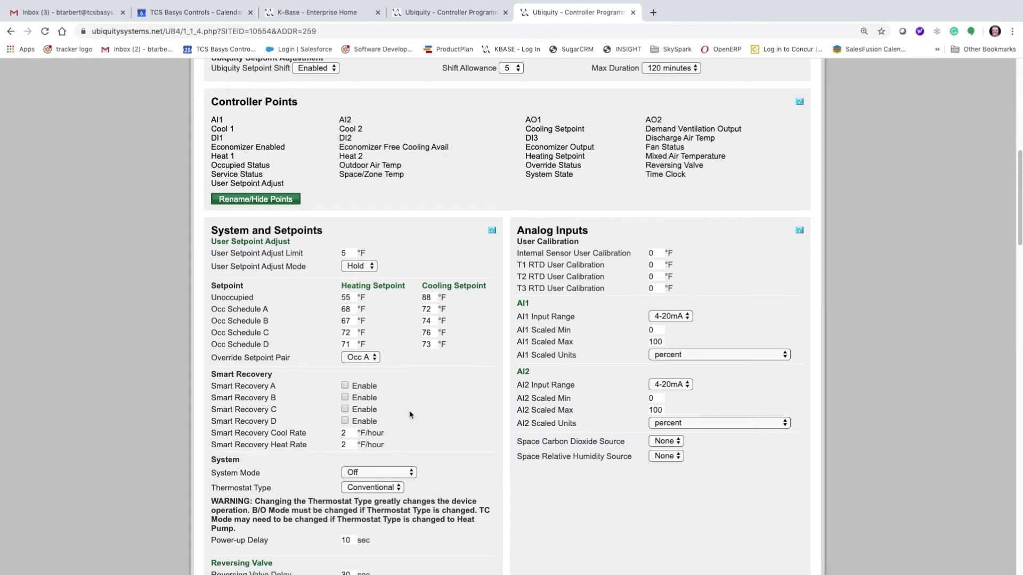
{"action": "scroll", "coordinate": [352, 422], "scroll_direction": "down", "scroll_amount": 1}
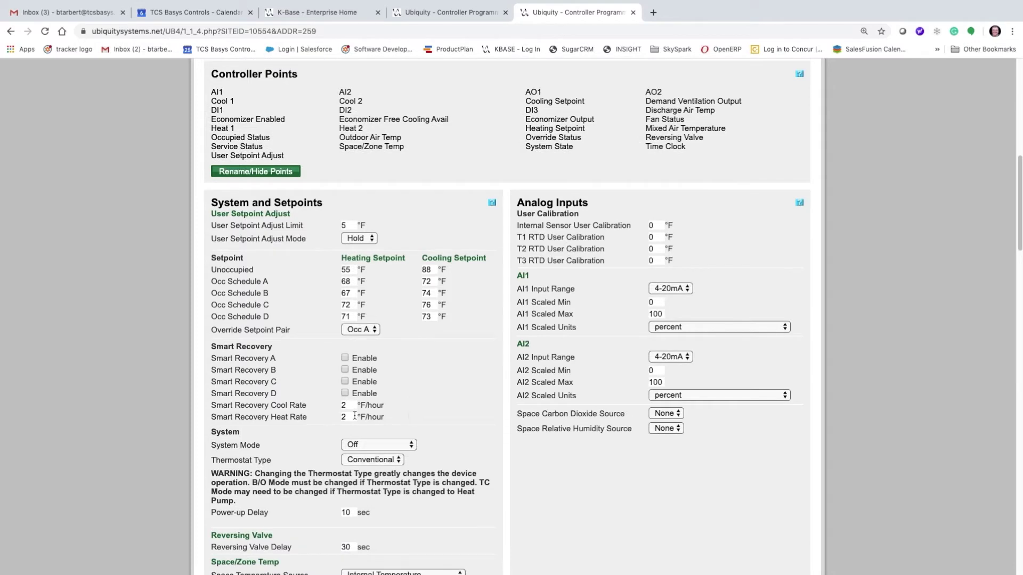
{"action": "scroll", "coordinate": [417, 404], "scroll_direction": "down", "scroll_amount": 1}
{"action": "scroll", "coordinate": [418, 405], "scroll_direction": "down", "scroll_amount": 1}
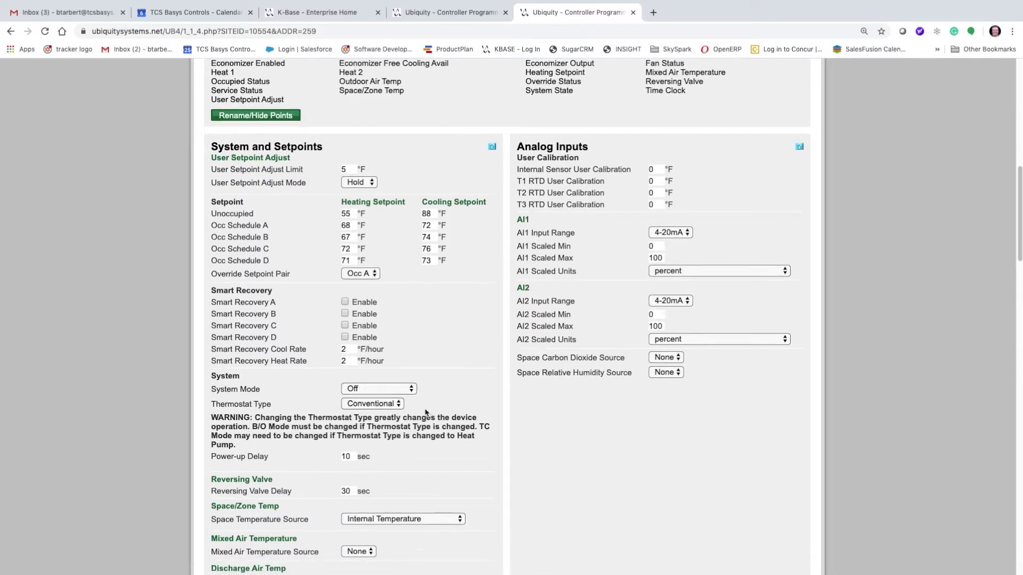
{"action": "scroll", "coordinate": [429, 412], "scroll_direction": "down", "scroll_amount": 2}
{"action": "scroll", "coordinate": [429, 412], "scroll_direction": "down", "scroll_amount": 3}
{"action": "scroll", "coordinate": [429, 412], "scroll_direction": "down", "scroll_amount": 3}
{"action": "scroll", "coordinate": [429, 411], "scroll_direction": "down", "scroll_amount": 3}
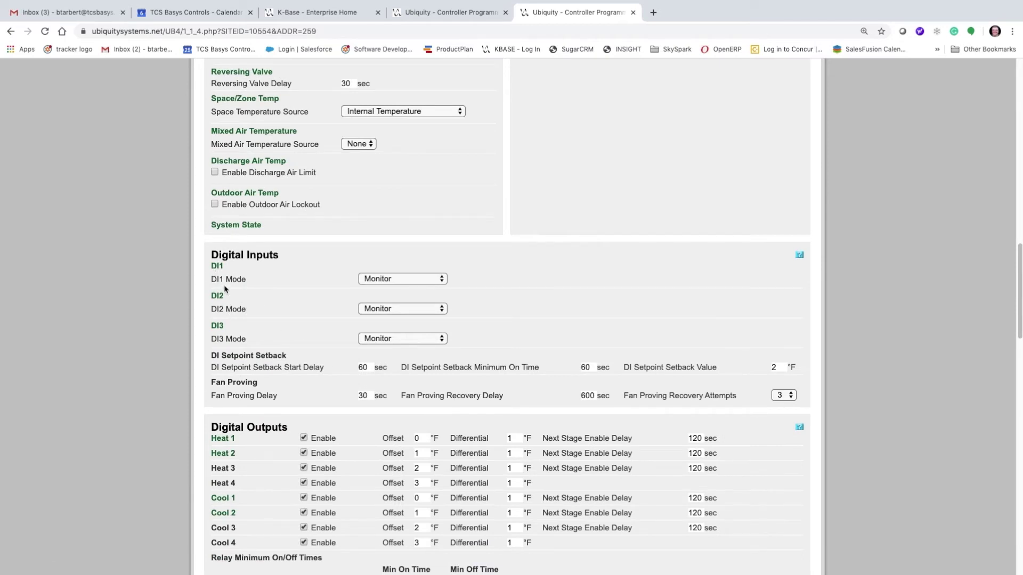
{"action": "scroll", "coordinate": [312, 386], "scroll_direction": "down", "scroll_amount": 1}
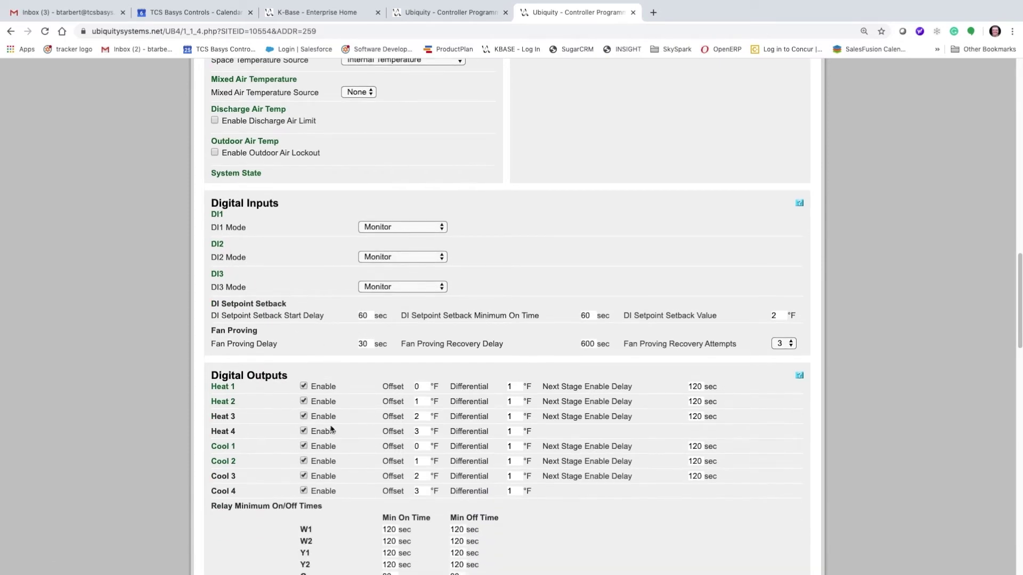
{"action": "scroll", "coordinate": [361, 417], "scroll_direction": "down", "scroll_amount": 1}
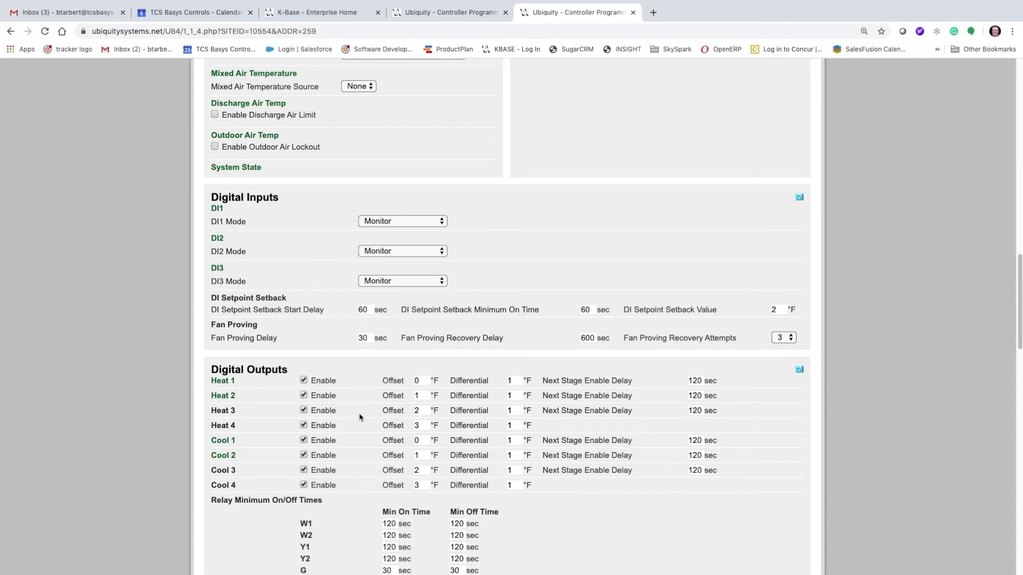
{"action": "scroll", "coordinate": [360, 416], "scroll_direction": "up", "scroll_amount": 2}
{"action": "scroll", "coordinate": [364, 408], "scroll_direction": "up", "scroll_amount": 10}
{"action": "scroll", "coordinate": [389, 386], "scroll_direction": "up", "scroll_amount": 5}
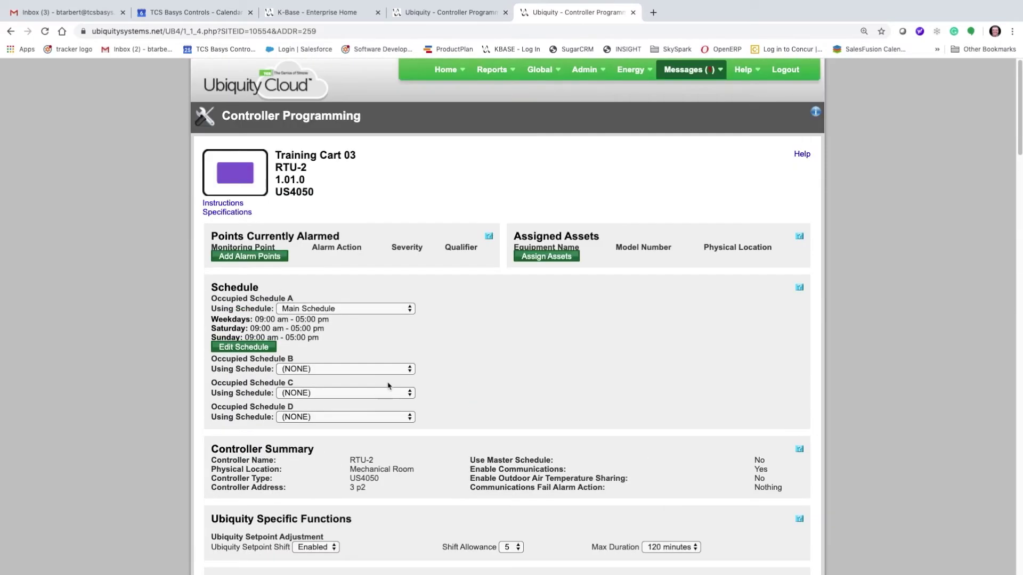
- Return to RTU-1's programming page and launch Global Changes from it
{"action": "left_click", "coordinate": [464, 13]}
{"action": "scroll", "coordinate": [508, 284], "scroll_direction": "down", "scroll_amount": 3}
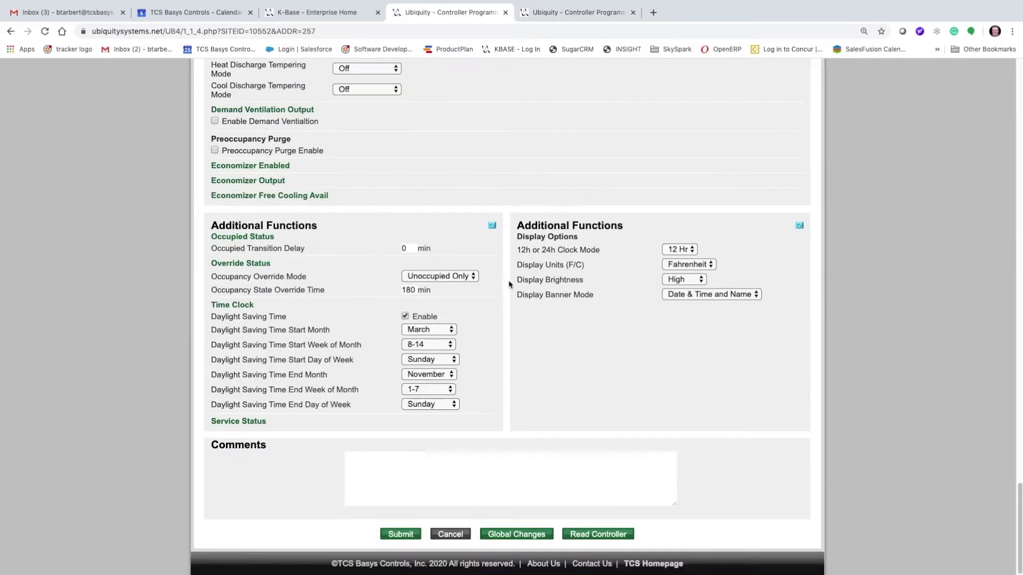
{"action": "left_click", "coordinate": [523, 535]}
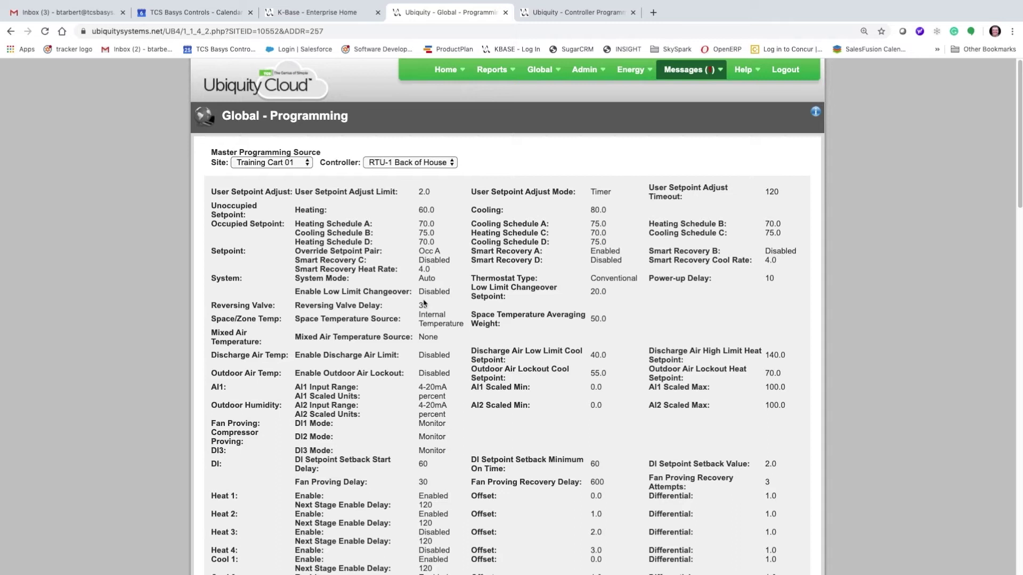
- Set the master source to site Training Cart 01, controller RTU-1 Back of House
{"action": "left_click", "coordinate": [289, 167]}
{"action": "left_click", "coordinate": [289, 167]}
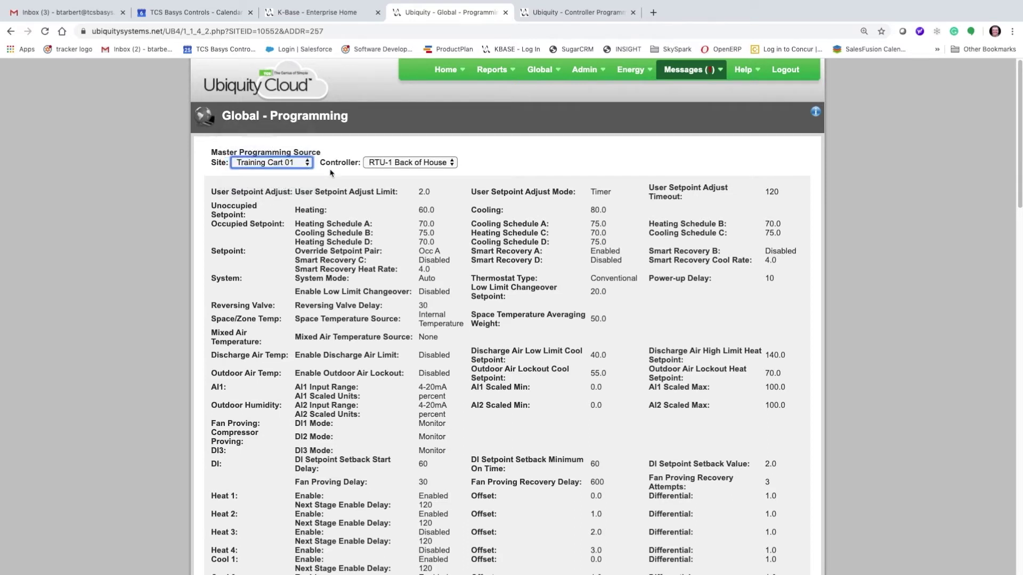
{"action": "left_click", "coordinate": [418, 169]}
{"action": "left_click", "coordinate": [420, 163]}
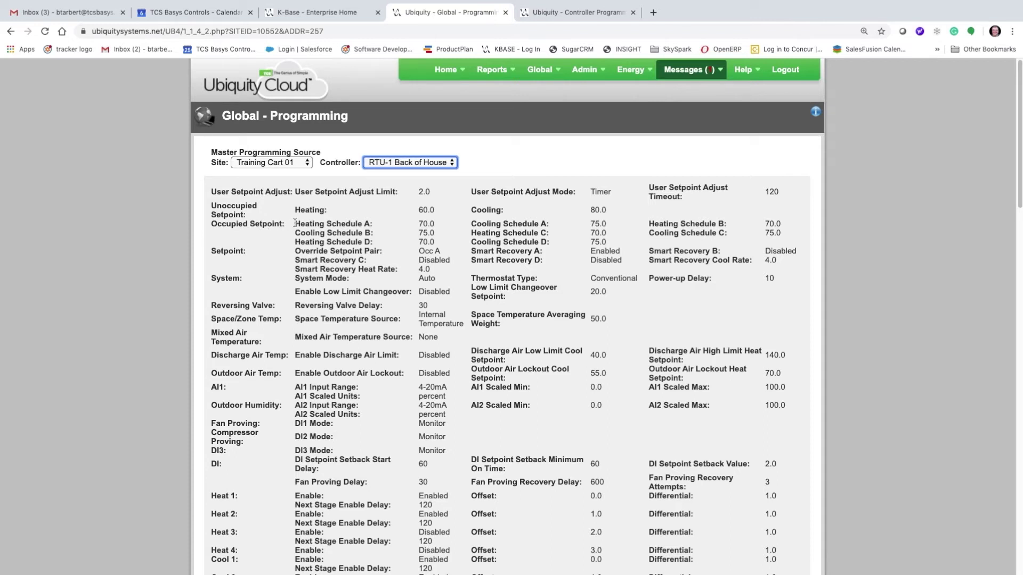
{"action": "left_click", "coordinate": [295, 223]}
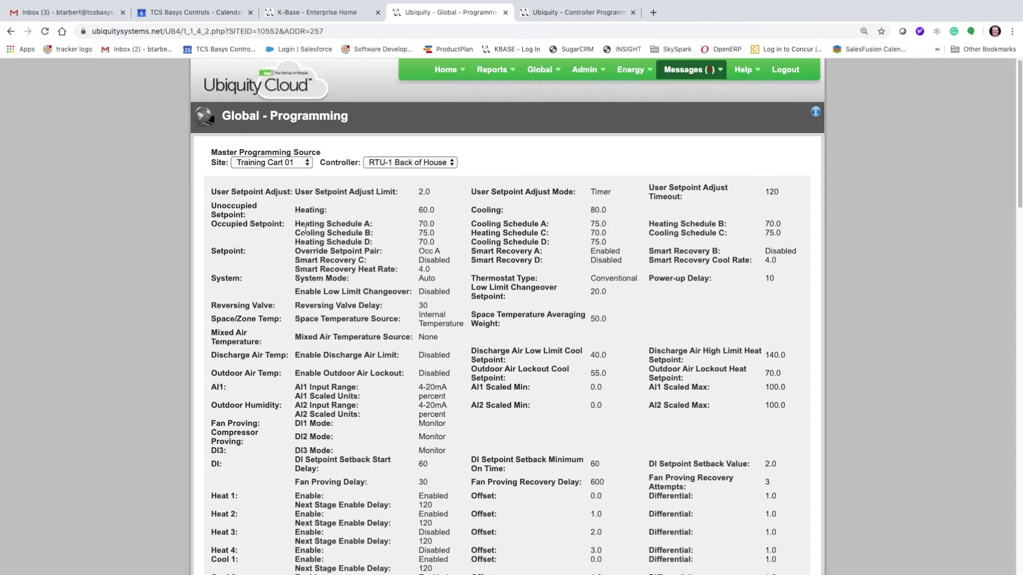
{"action": "scroll", "coordinate": [256, 320], "scroll_direction": "down", "scroll_amount": 3}
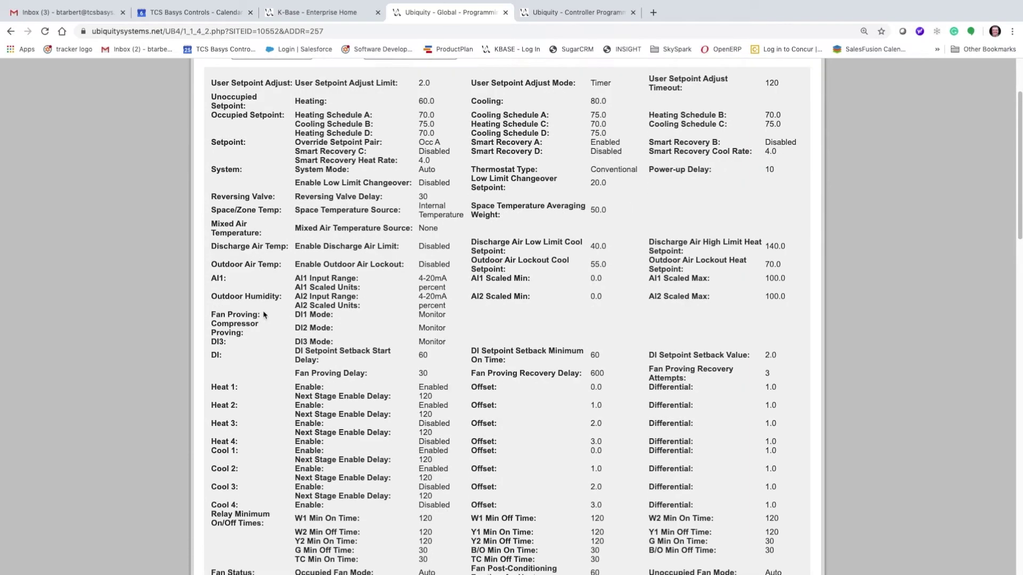
{"action": "scroll", "coordinate": [324, 400], "scroll_direction": "down", "scroll_amount": 5}
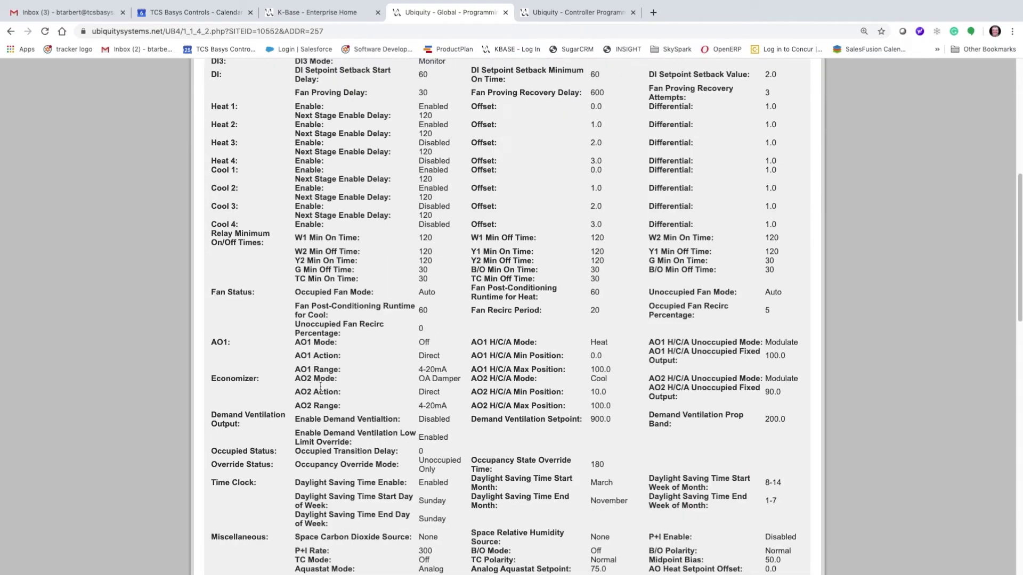
{"action": "scroll", "coordinate": [336, 384], "scroll_direction": "down", "scroll_amount": 3}
{"action": "scroll", "coordinate": [348, 368], "scroll_direction": "down", "scroll_amount": 5}
{"action": "scroll", "coordinate": [362, 356], "scroll_direction": "down", "scroll_amount": 3}
{"action": "scroll", "coordinate": [362, 356], "scroll_direction": "down", "scroll_amount": 1}
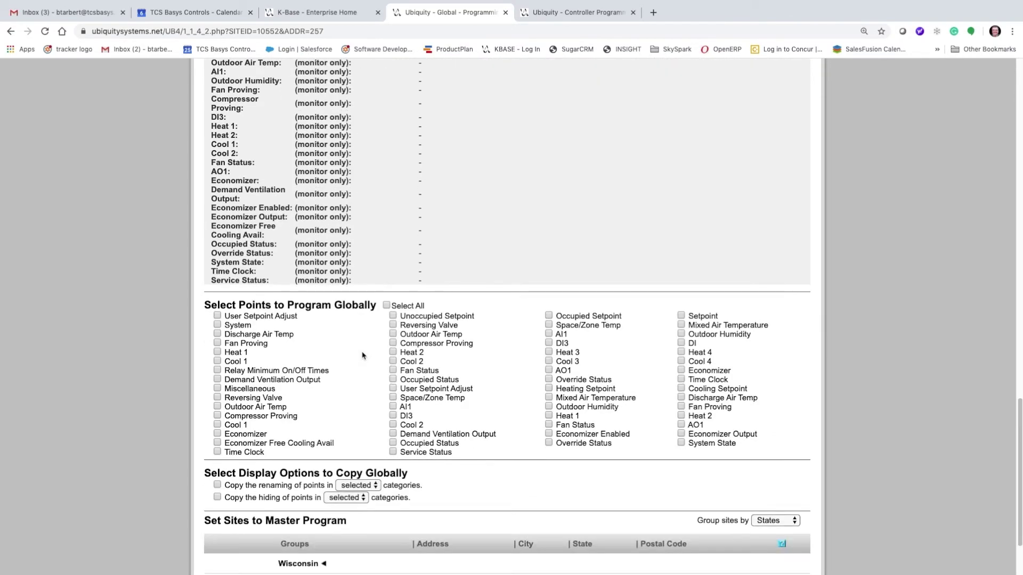
- Check Select All so every point is programmed globally
{"action": "left_click", "coordinate": [387, 307]}
{"action": "scroll", "coordinate": [384, 357], "scroll_direction": "down", "scroll_amount": 1}
{"action": "scroll", "coordinate": [382, 357], "scroll_direction": "down", "scroll_amount": 1}
{"action": "scroll", "coordinate": [375, 355], "scroll_direction": "down", "scroll_amount": 1}
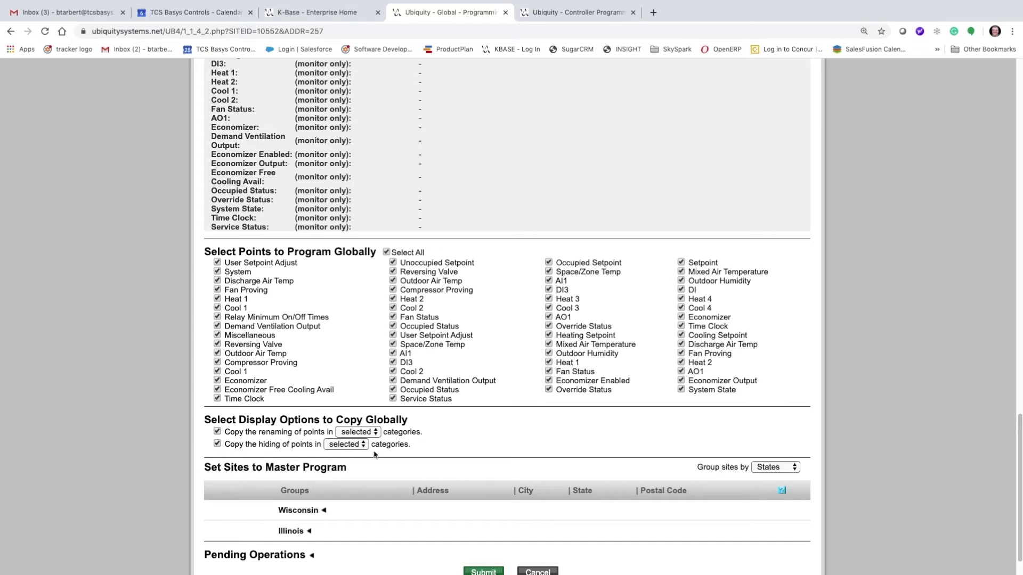
{"action": "scroll", "coordinate": [375, 454], "scroll_direction": "down", "scroll_amount": 1}
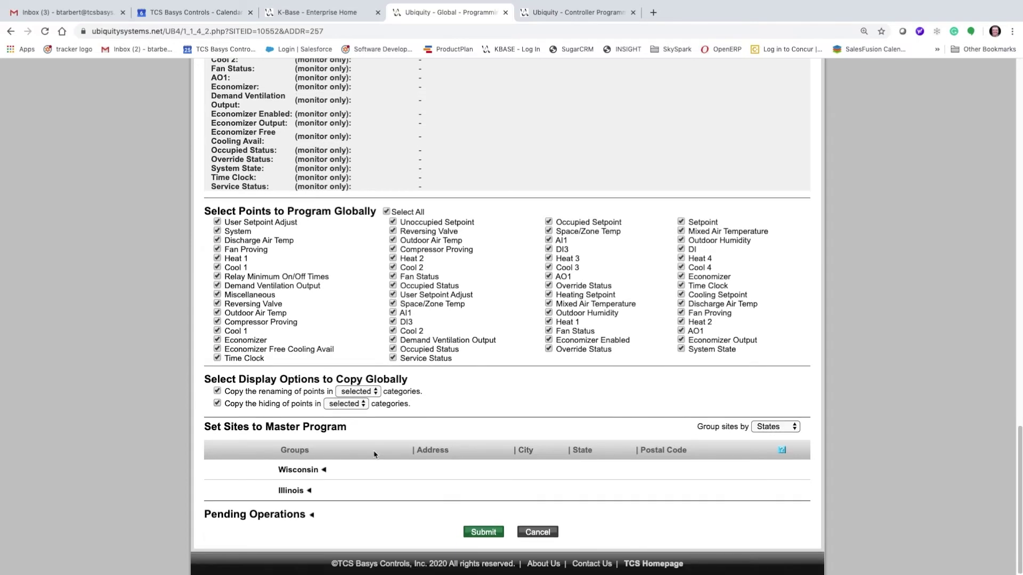
- Submit the global program to Wisconsin > Training Cart 03 > RTU-2, then return to RTU-2's page
{"action": "left_click", "coordinate": [304, 468]}
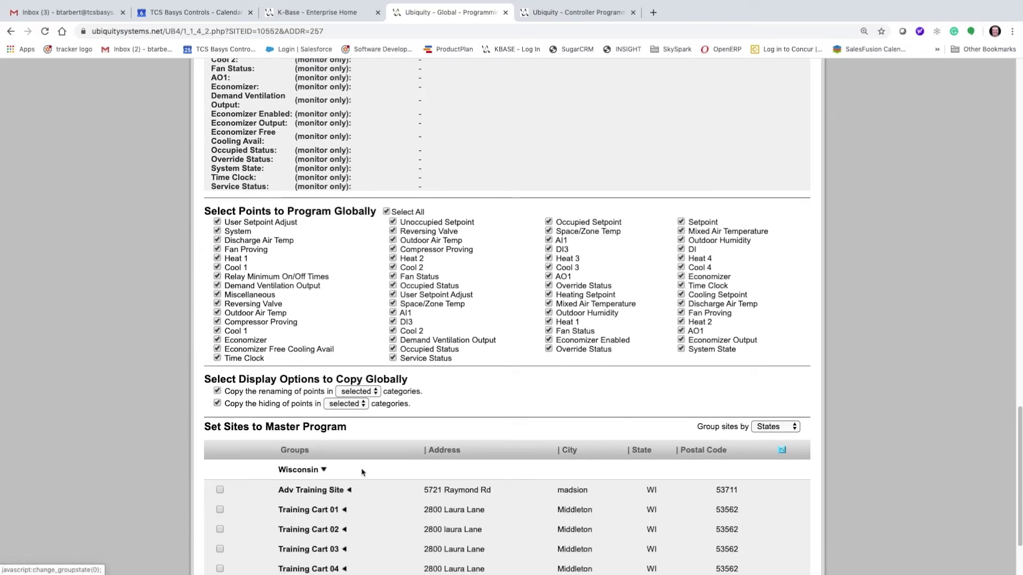
{"action": "scroll", "coordinate": [363, 468], "scroll_direction": "down", "scroll_amount": 2}
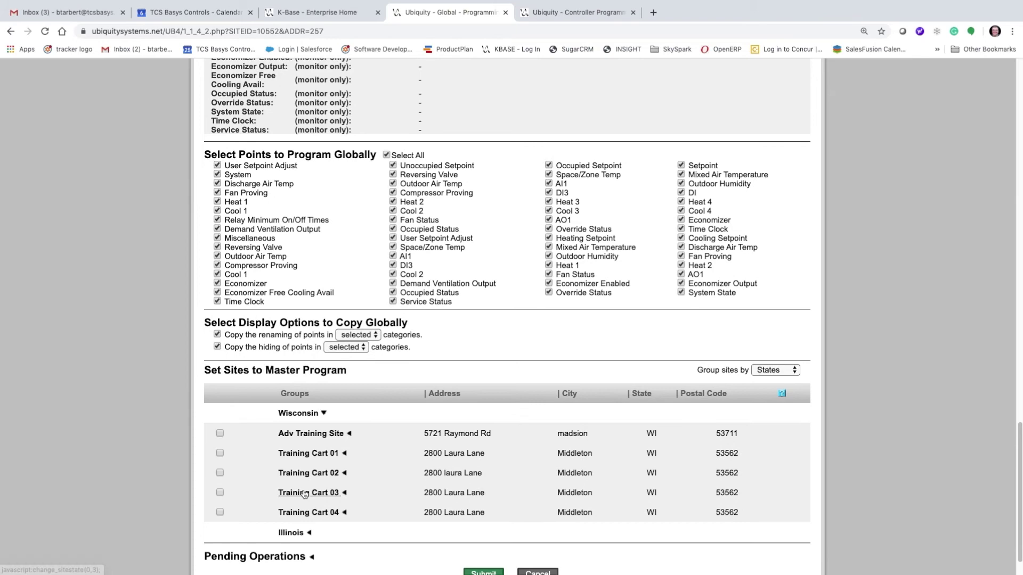
{"action": "left_click", "coordinate": [304, 493]}
{"action": "scroll", "coordinate": [383, 482], "scroll_direction": "down", "scroll_amount": 2}
{"action": "scroll", "coordinate": [388, 467], "scroll_direction": "down", "scroll_amount": 4}
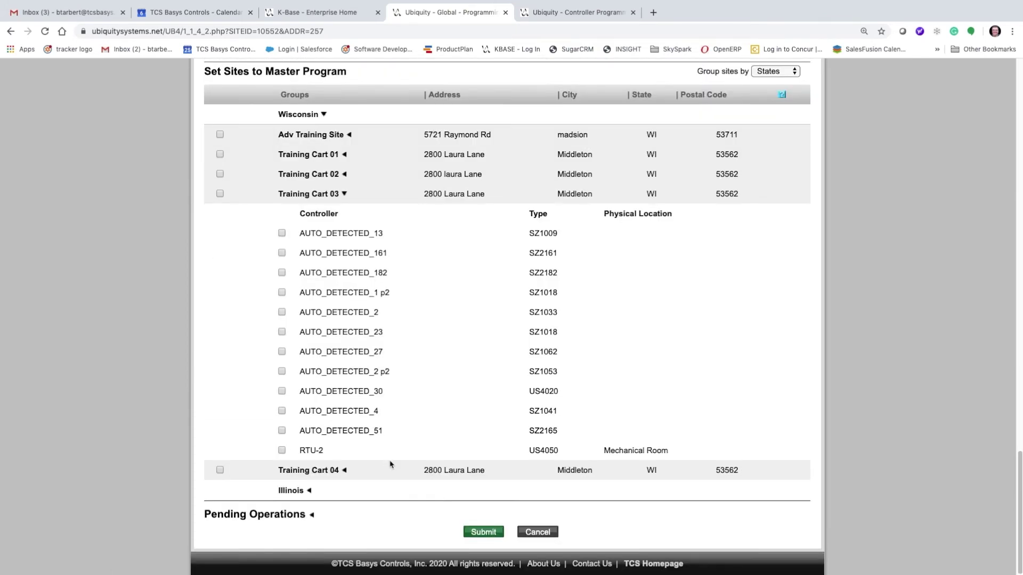
{"action": "left_click", "coordinate": [282, 450]}
{"action": "scroll", "coordinate": [418, 288], "scroll_direction": "up", "scroll_amount": 2}
{"action": "scroll", "coordinate": [418, 288], "scroll_direction": "up", "scroll_amount": 6}
{"action": "scroll", "coordinate": [423, 293], "scroll_direction": "down", "scroll_amount": 1}
{"action": "scroll", "coordinate": [429, 309], "scroll_direction": "down", "scroll_amount": 3}
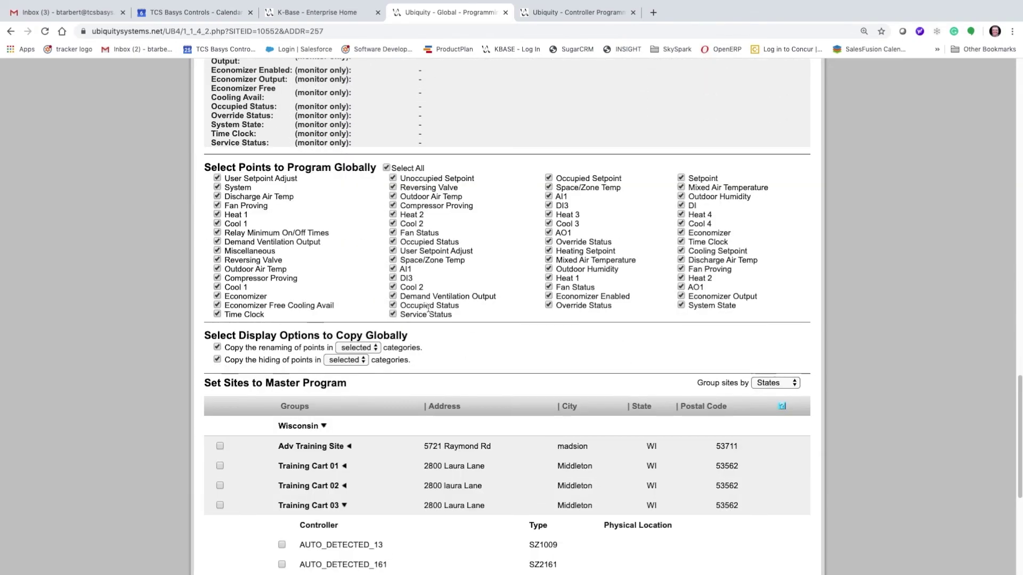
{"action": "scroll", "coordinate": [429, 313], "scroll_direction": "down", "scroll_amount": 1}
{"action": "scroll", "coordinate": [434, 336], "scroll_direction": "down", "scroll_amount": 2}
{"action": "scroll", "coordinate": [437, 349], "scroll_direction": "down", "scroll_amount": 4}
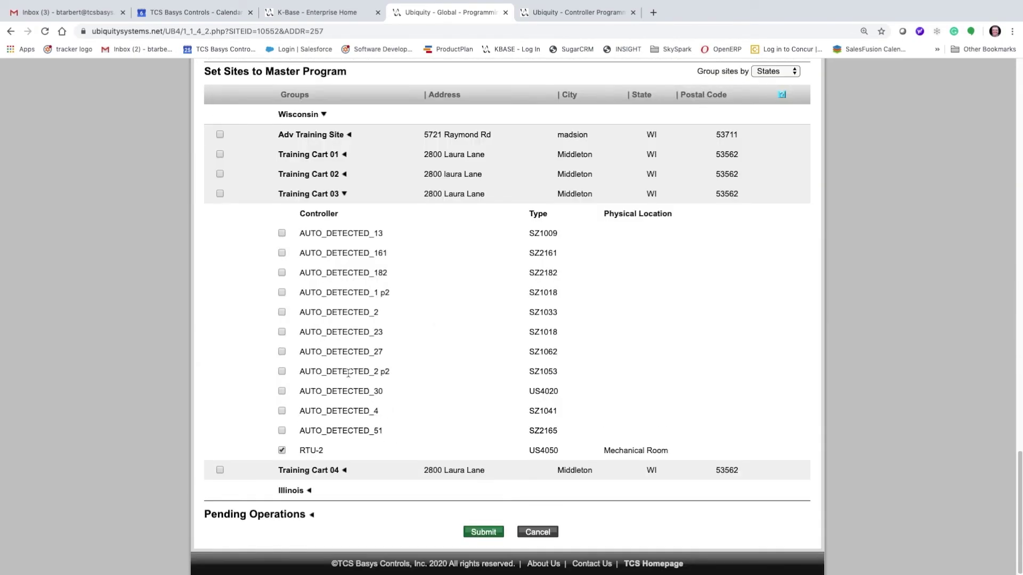
{"action": "left_click", "coordinate": [484, 533]}
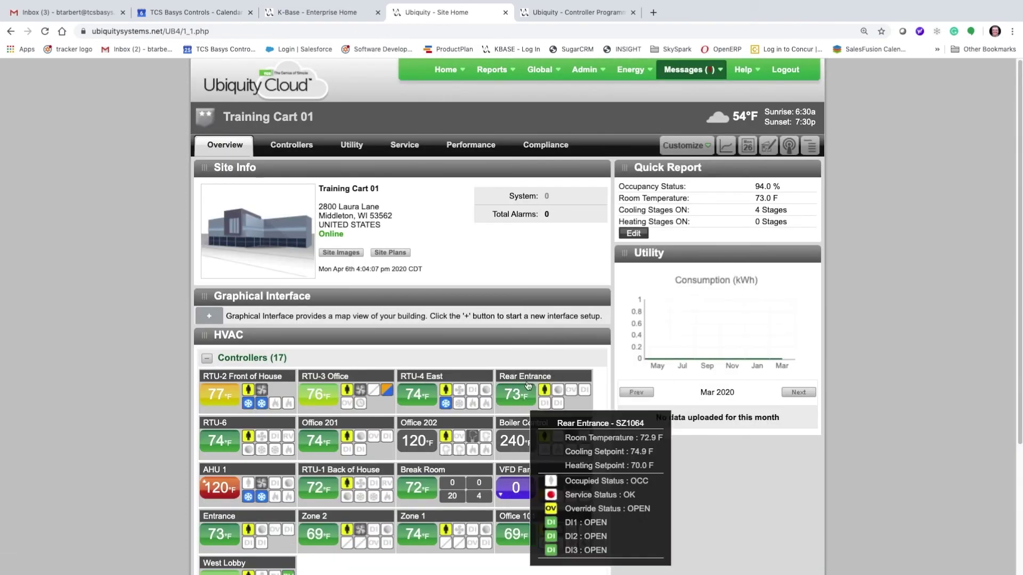
{"action": "mouse_move", "coordinate": [539, 70]}
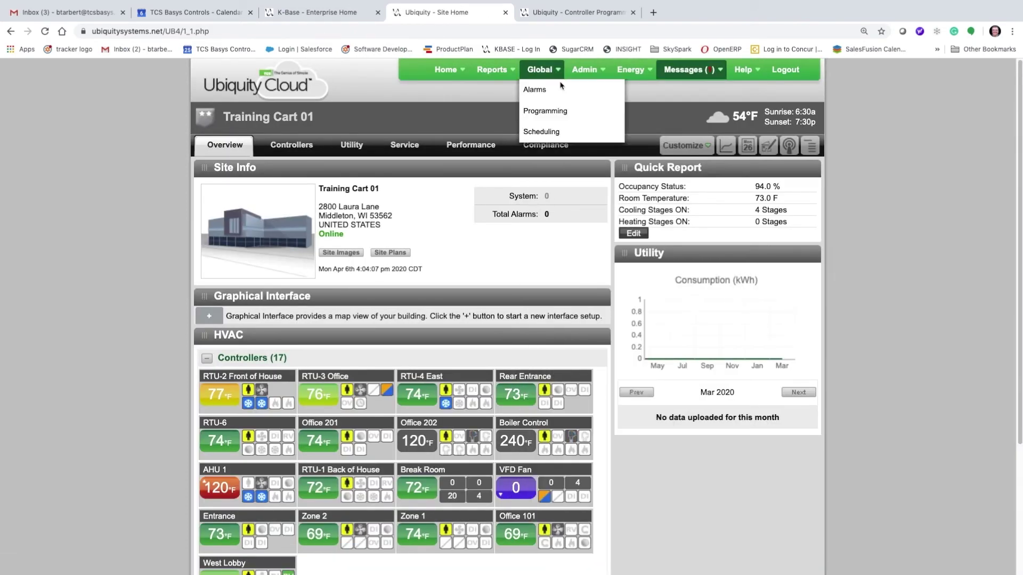
{"action": "left_click", "coordinate": [576, 12]}
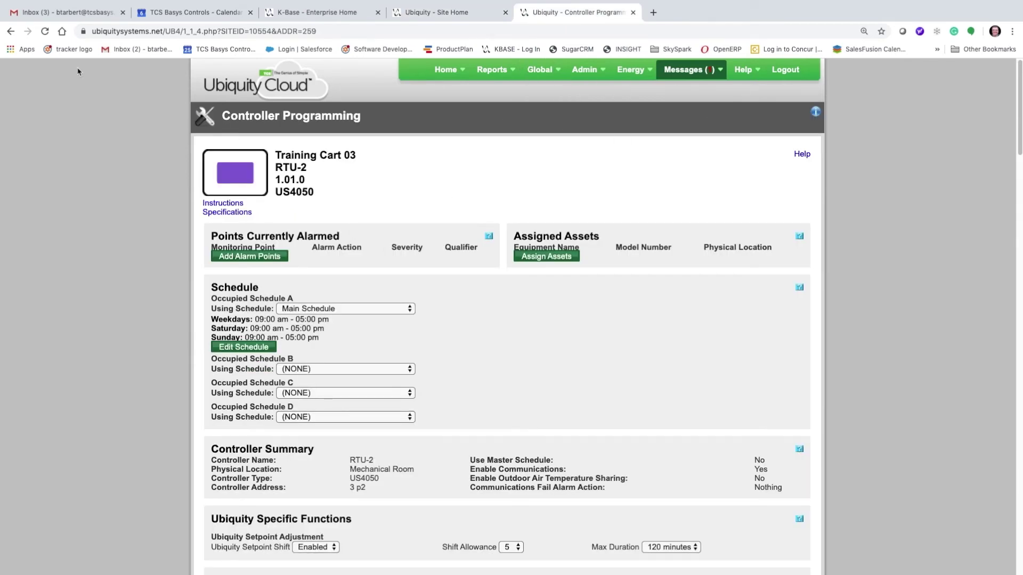
- Reload RTU-2's programming page to show copied settings like the 70/75 °F setpoints
{"action": "left_click", "coordinate": [44, 31]}
{"action": "scroll", "coordinate": [440, 296], "scroll_direction": "down", "scroll_amount": 1}
{"action": "scroll", "coordinate": [441, 296], "scroll_direction": "down", "scroll_amount": 3}
{"action": "scroll", "coordinate": [440, 298], "scroll_direction": "down", "scroll_amount": 5}
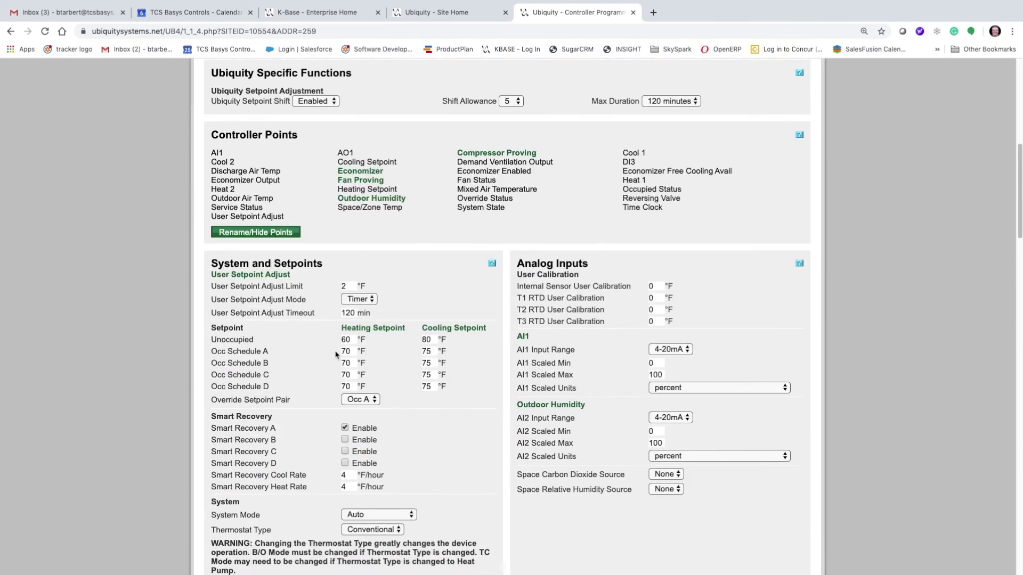
{"action": "scroll", "coordinate": [379, 371], "scroll_direction": "down", "scroll_amount": 1}
{"action": "scroll", "coordinate": [381, 376], "scroll_direction": "down", "scroll_amount": 1}
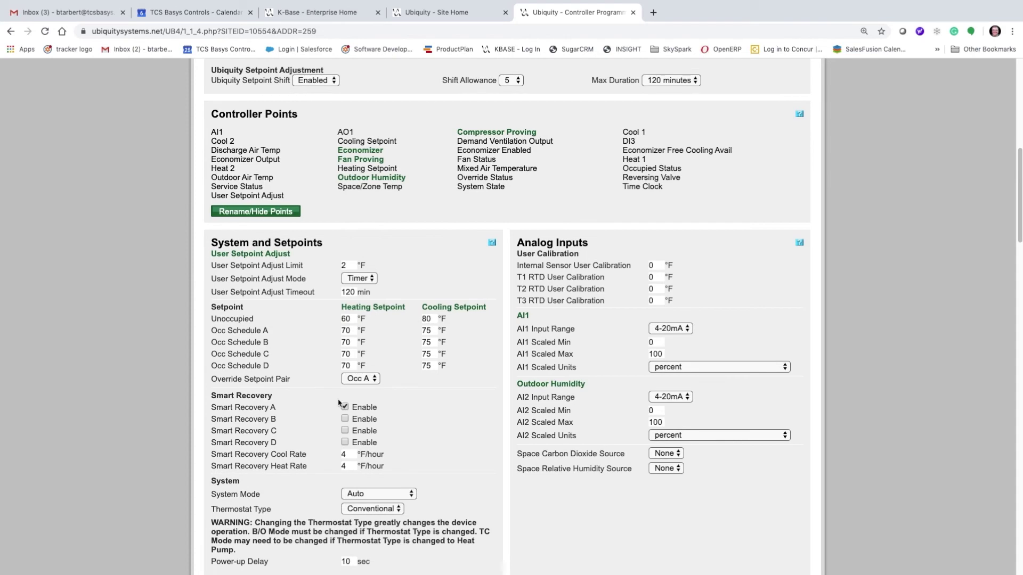
{"action": "scroll", "coordinate": [394, 450], "scroll_direction": "down", "scroll_amount": 1}
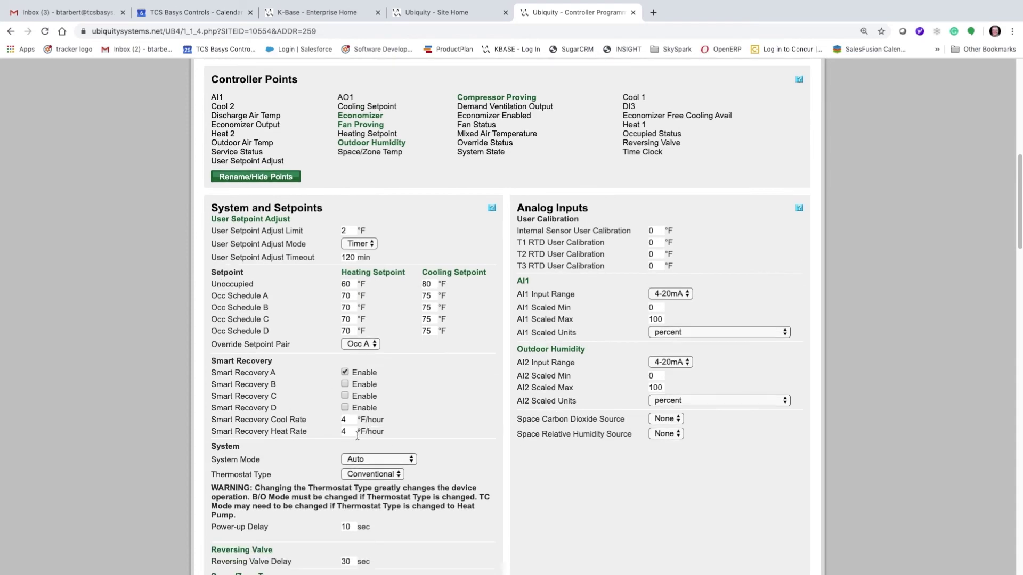
{"action": "scroll", "coordinate": [357, 436], "scroll_direction": "down", "scroll_amount": 1}
{"action": "scroll", "coordinate": [375, 448], "scroll_direction": "down", "scroll_amount": 5}
{"action": "scroll", "coordinate": [401, 432], "scroll_direction": "down", "scroll_amount": 4}
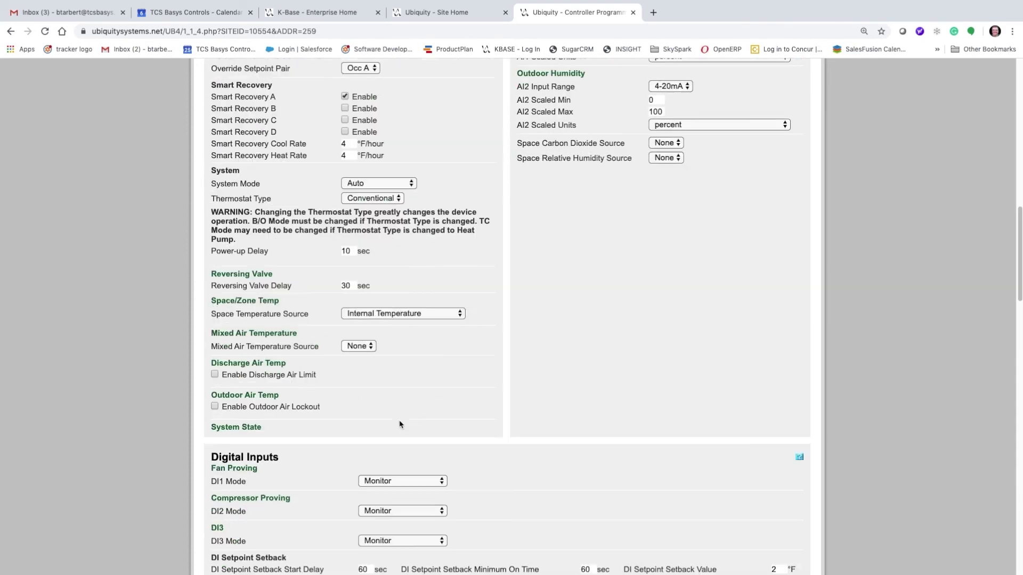
{"action": "scroll", "coordinate": [400, 424], "scroll_direction": "down", "scroll_amount": 5}
{"action": "scroll", "coordinate": [395, 424], "scroll_direction": "down", "scroll_amount": 2}
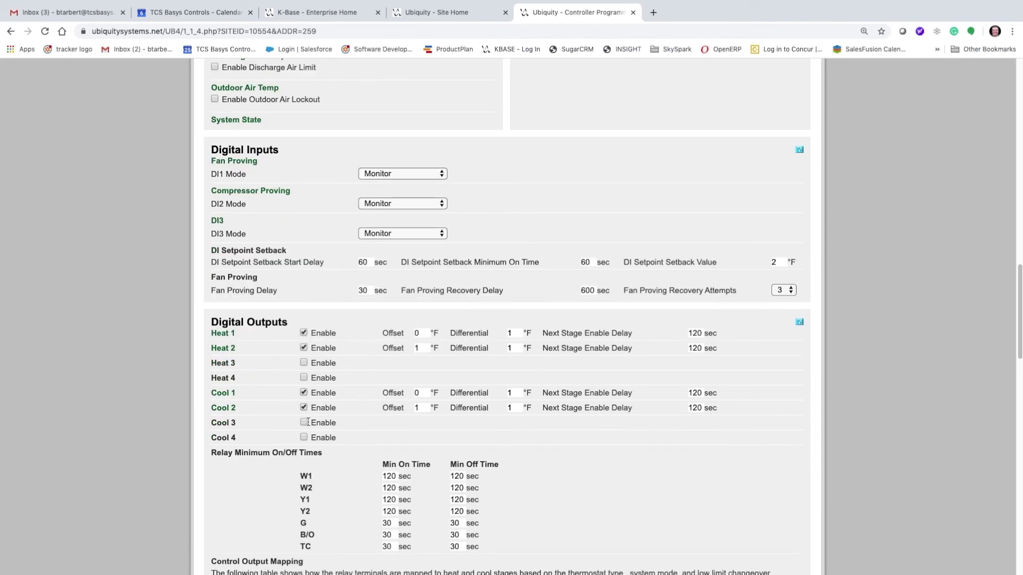
{"action": "scroll", "coordinate": [354, 425], "scroll_direction": "down", "scroll_amount": 1}
{"action": "scroll", "coordinate": [355, 424], "scroll_direction": "down", "scroll_amount": 1}
{"action": "scroll", "coordinate": [355, 426], "scroll_direction": "down", "scroll_amount": 3}
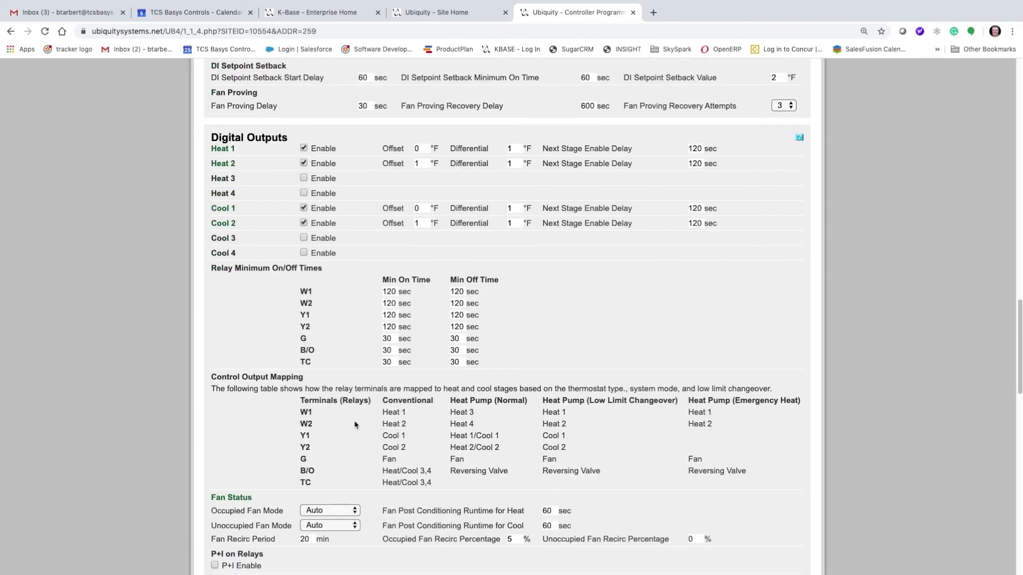
{"action": "scroll", "coordinate": [355, 426], "scroll_direction": "down", "scroll_amount": 2}
{"action": "scroll", "coordinate": [355, 416], "scroll_direction": "down", "scroll_amount": 2}
{"action": "scroll", "coordinate": [356, 405], "scroll_direction": "down", "scroll_amount": 2}
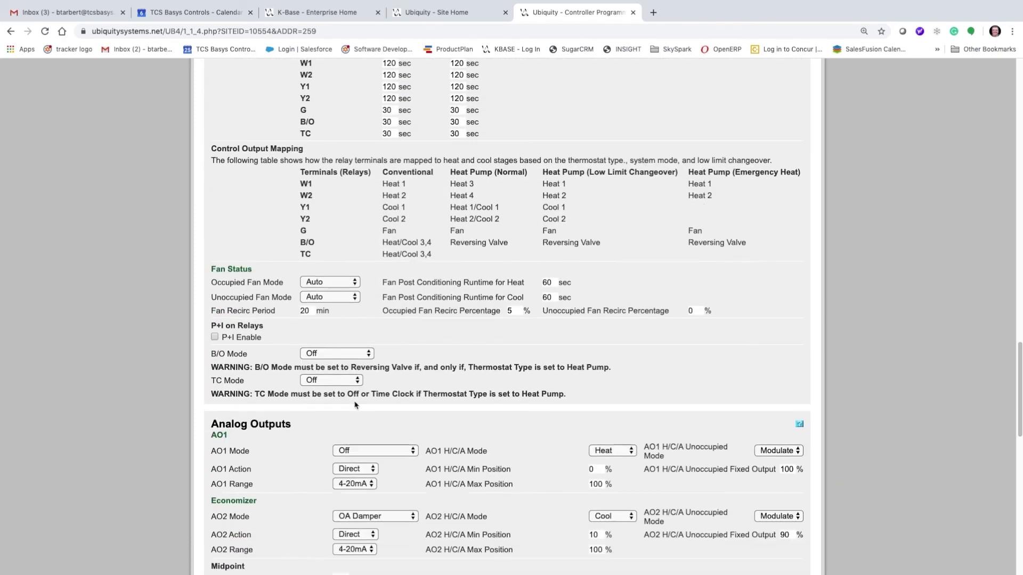
{"action": "scroll", "coordinate": [272, 476], "scroll_direction": "down", "scroll_amount": 1}
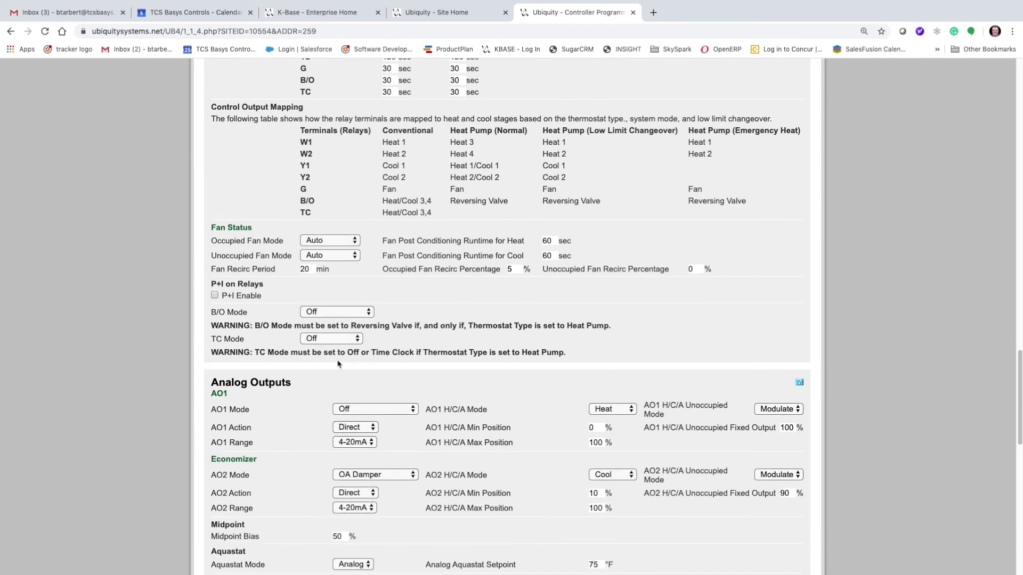
{"action": "scroll", "coordinate": [500, 386], "scroll_direction": "down", "scroll_amount": 1}
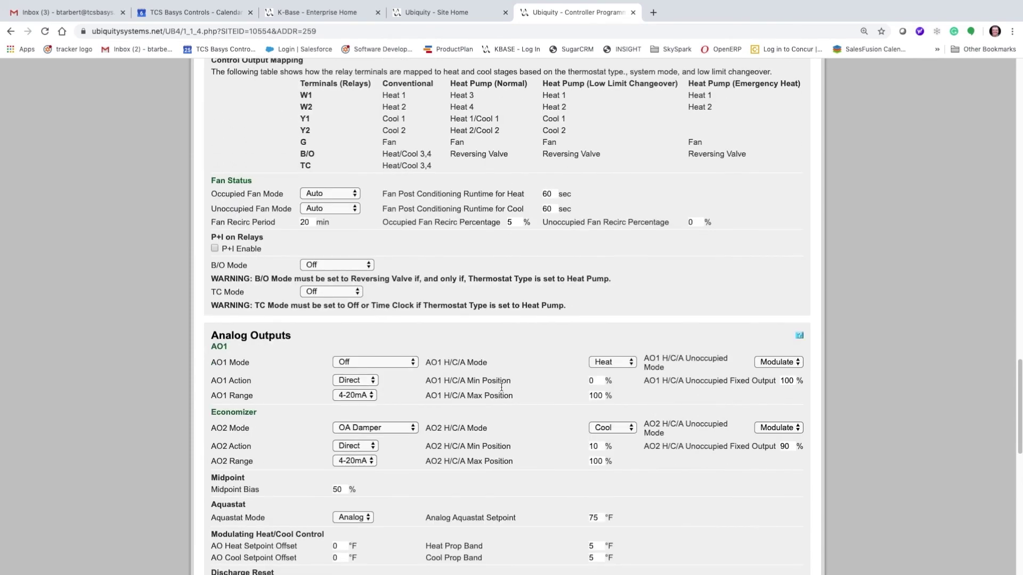
{"action": "scroll", "coordinate": [509, 388], "scroll_direction": "down", "scroll_amount": 5}
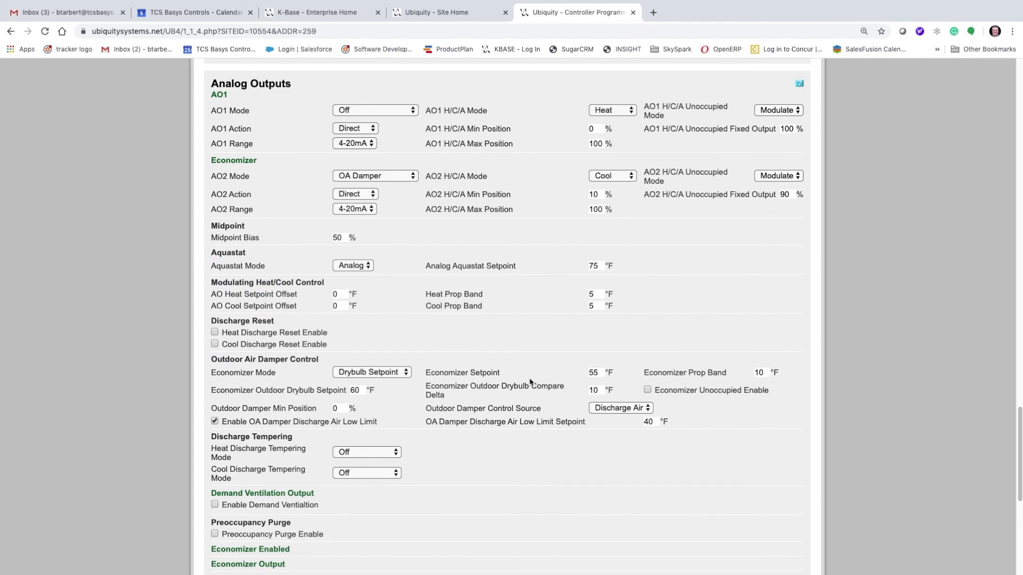